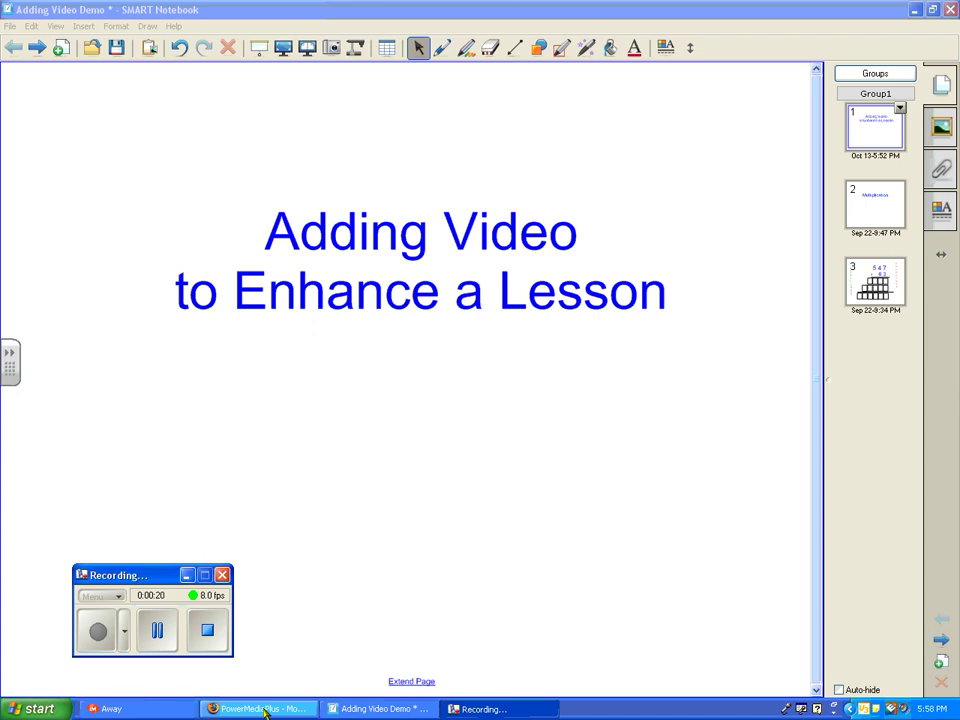
Step: Log in to PowerMediaPlus in Firefox and decline saving the password
click(265, 709)
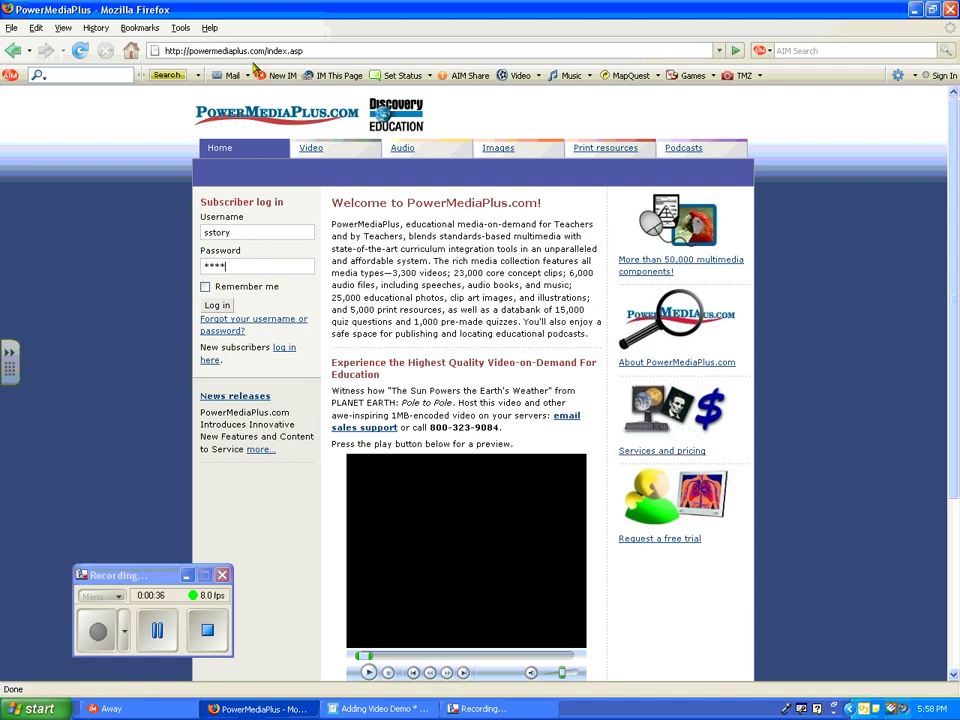
click(220, 306)
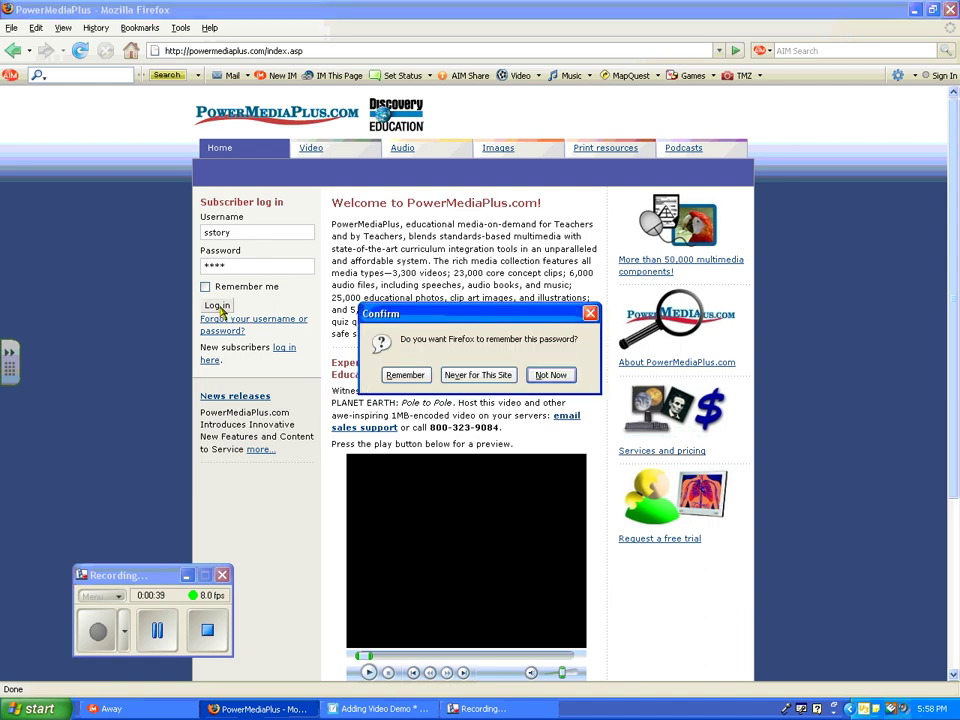
click(551, 377)
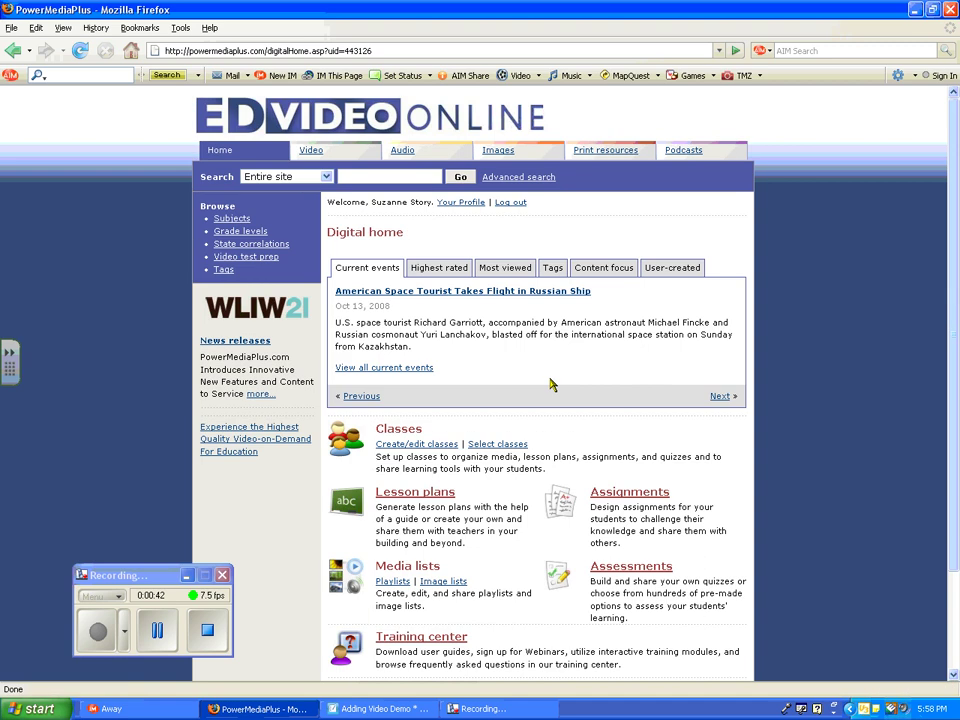
Step: Search the entire PowerMediaPlus site for 'multiplication'
click(382, 176)
text(m)
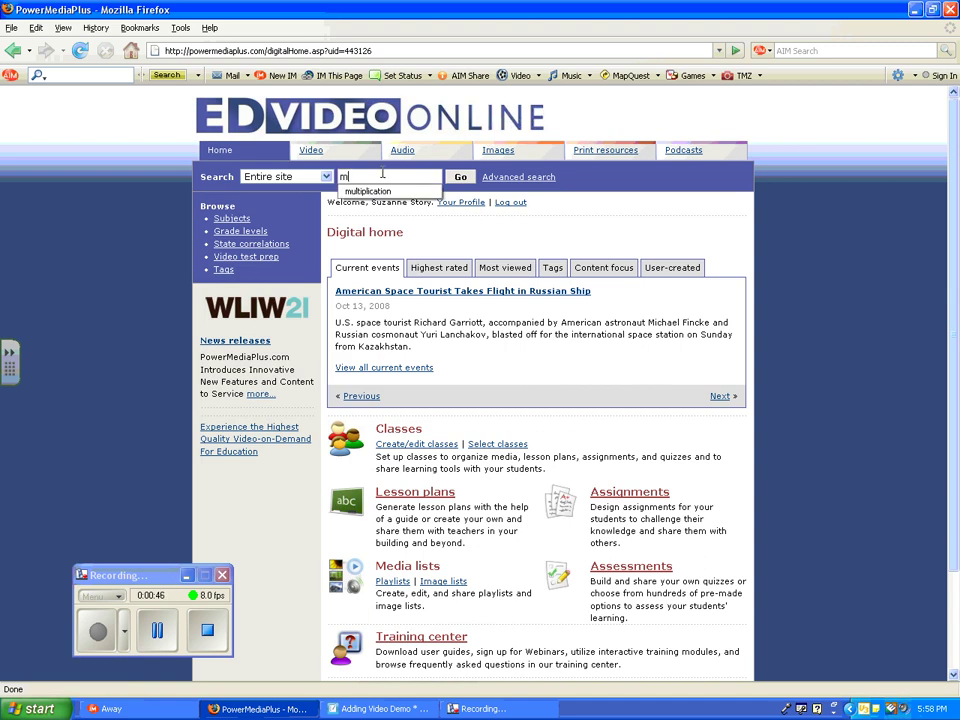
text(ultiplica)
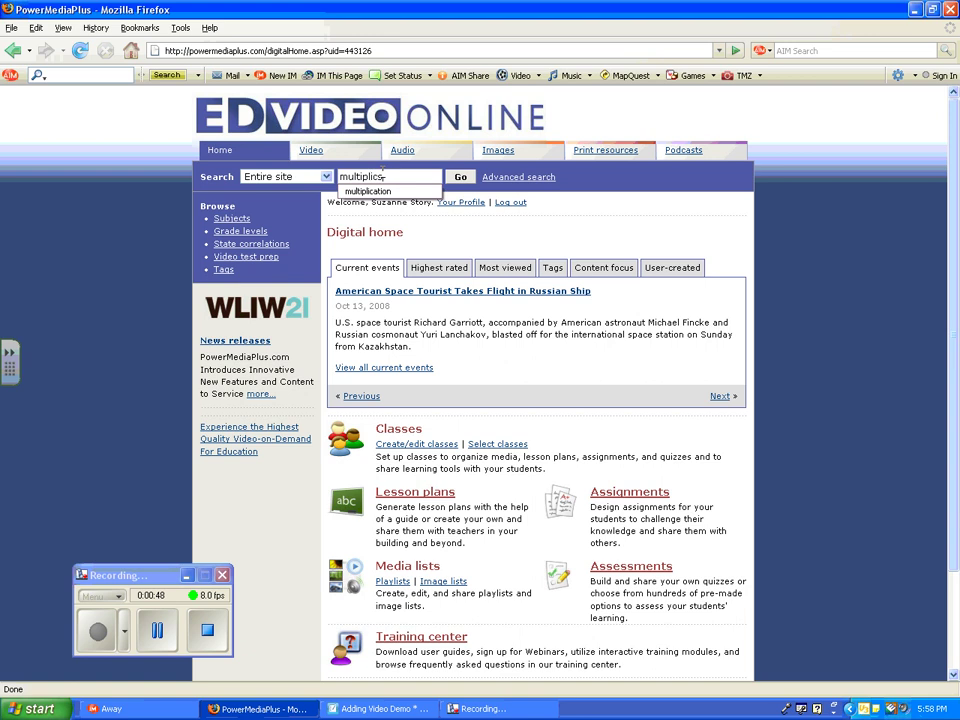
key(BackSpace)
text(ation)
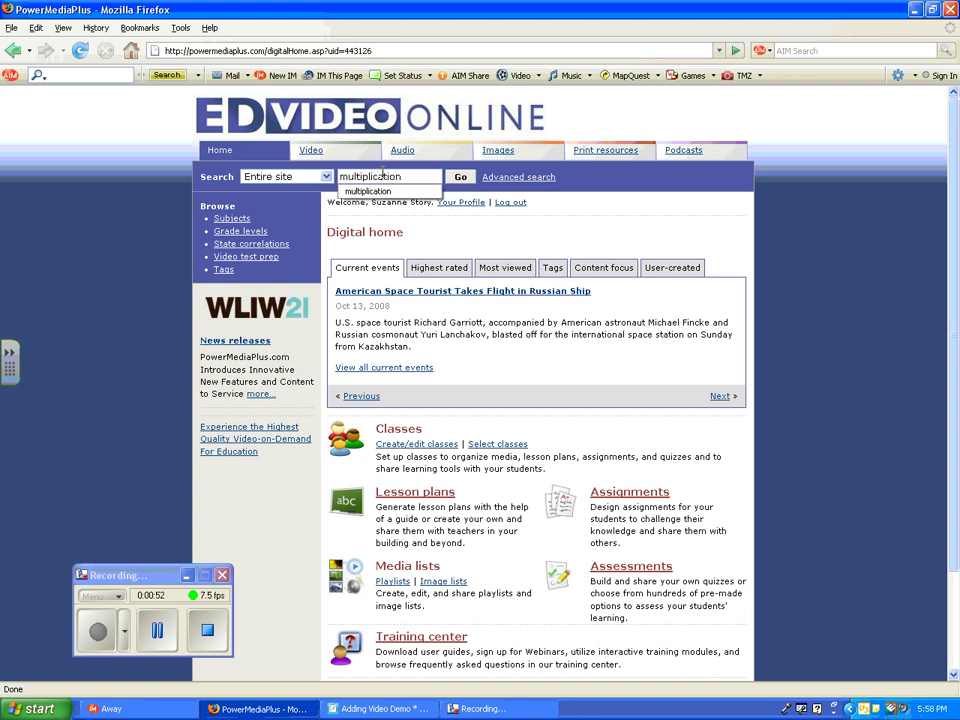
click(461, 178)
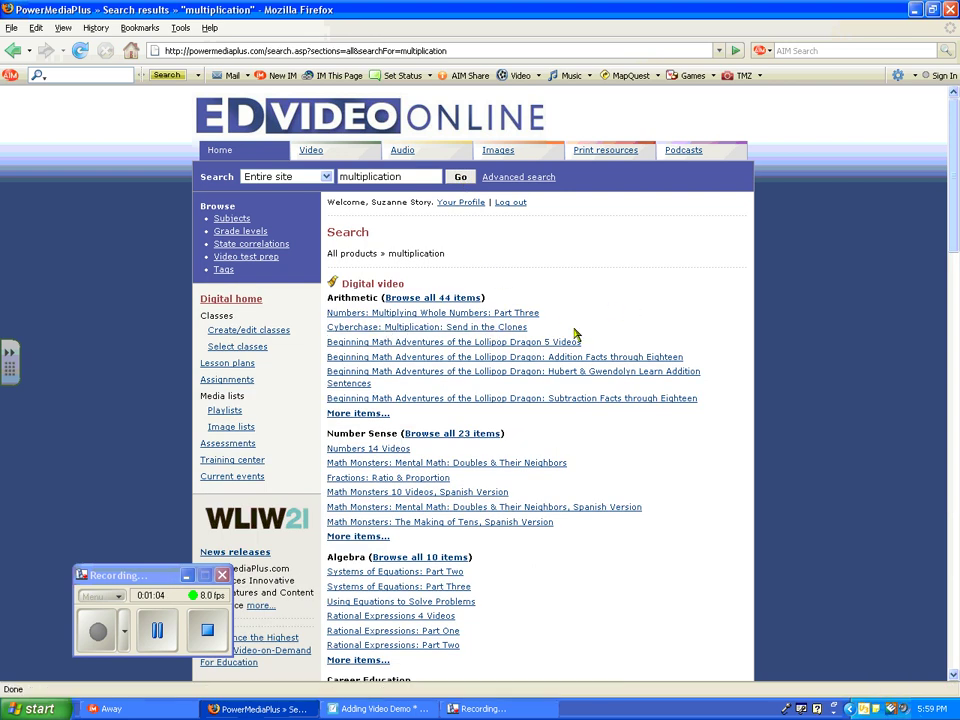
Step: Open Cyberchase: Multiplication: Send in the Clones and scroll through its seven segments
click(489, 330)
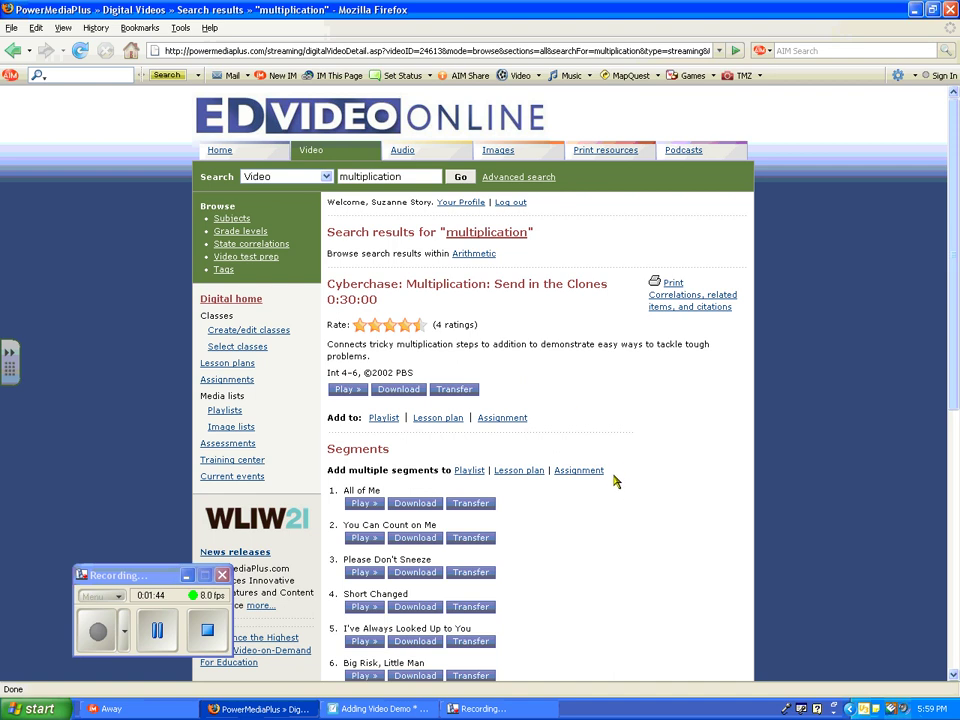
scroll(655, 406, down, 1)
scroll(655, 406, down, 2)
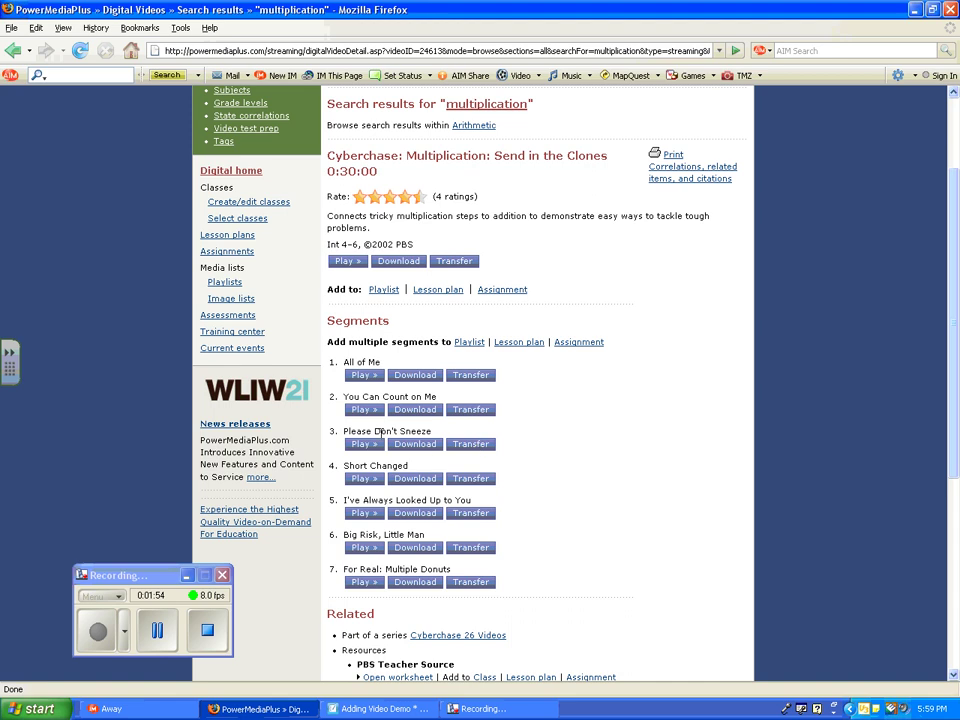
scroll(603, 480, up, 3)
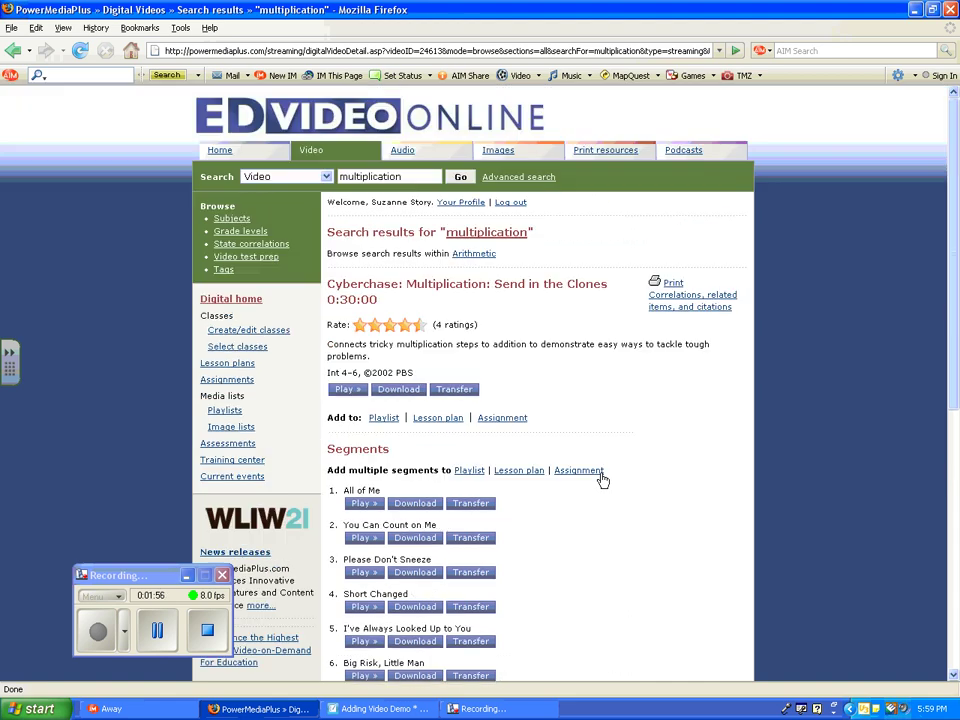
Step: Open the full 0:30:00 video's download page, start Save Link As, then cancel it
click(422, 396)
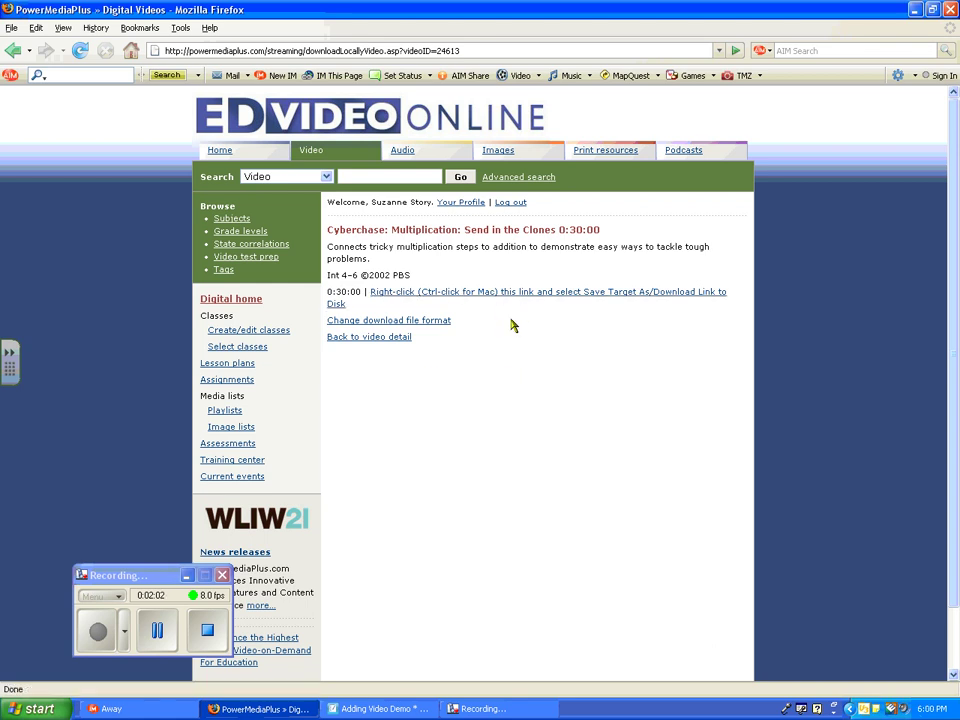
right_click(536, 293)
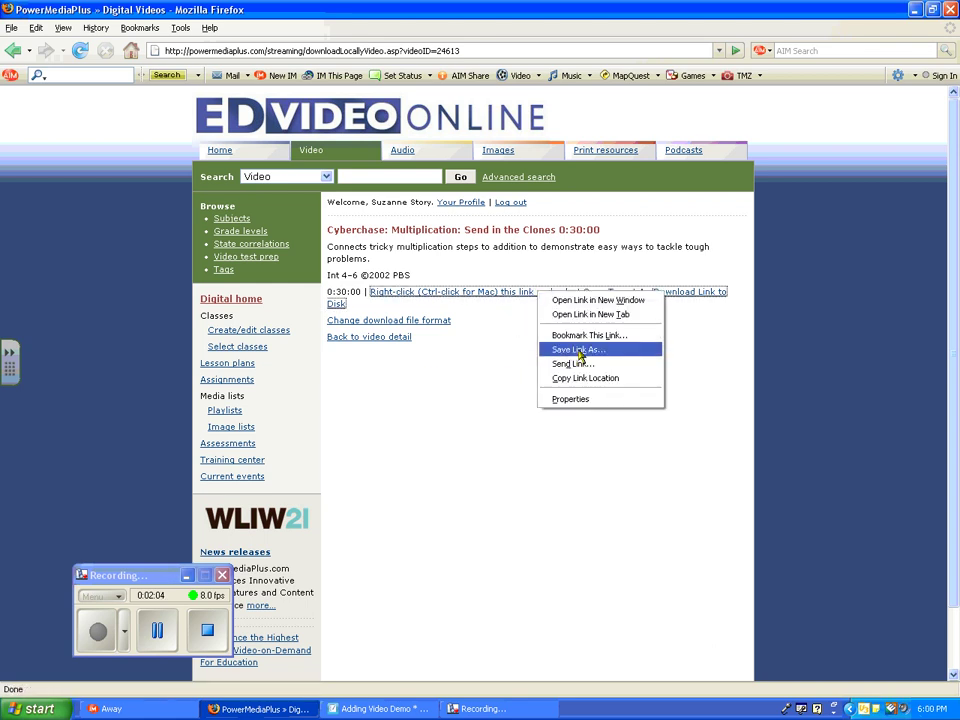
click(578, 349)
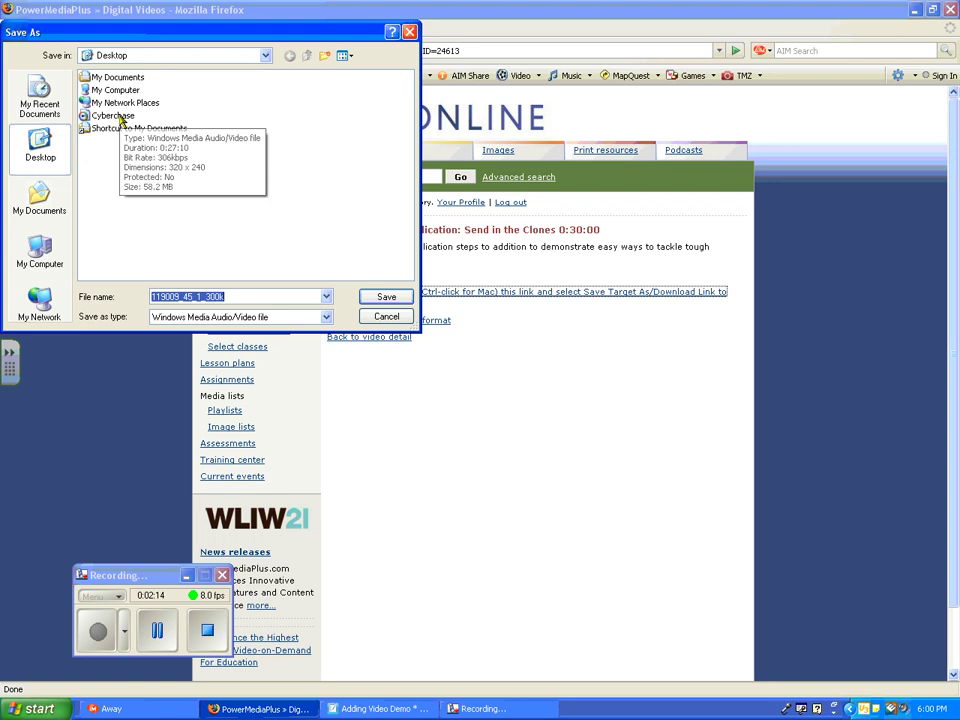
click(386, 317)
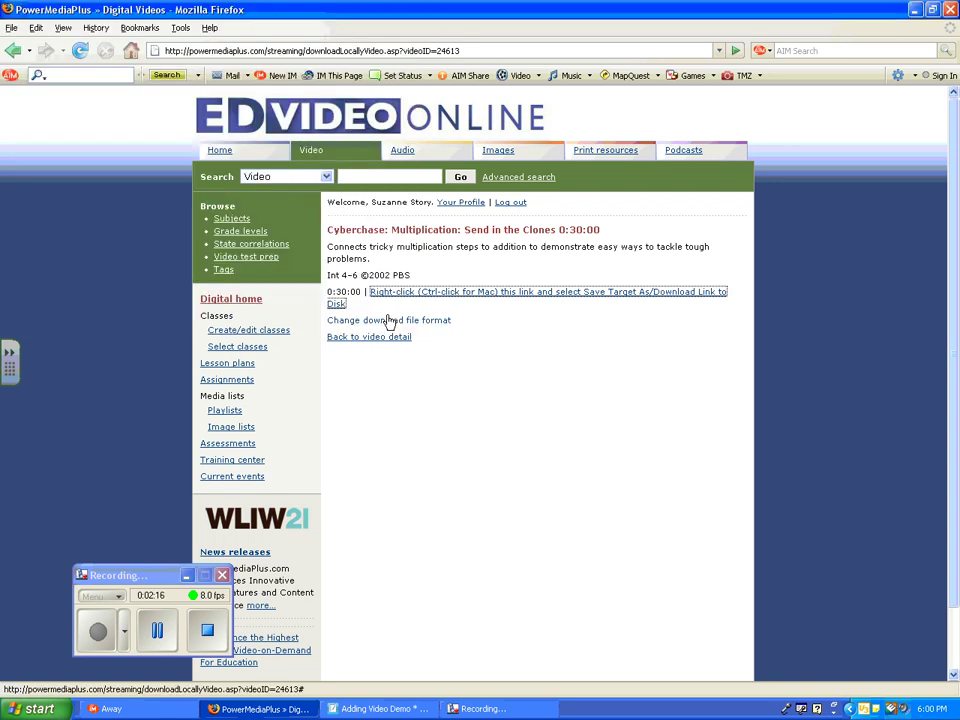
Step: Minimize both windows, move the Cyberchase desktop icon toward the centre, and restore Notebook
click(915, 10)
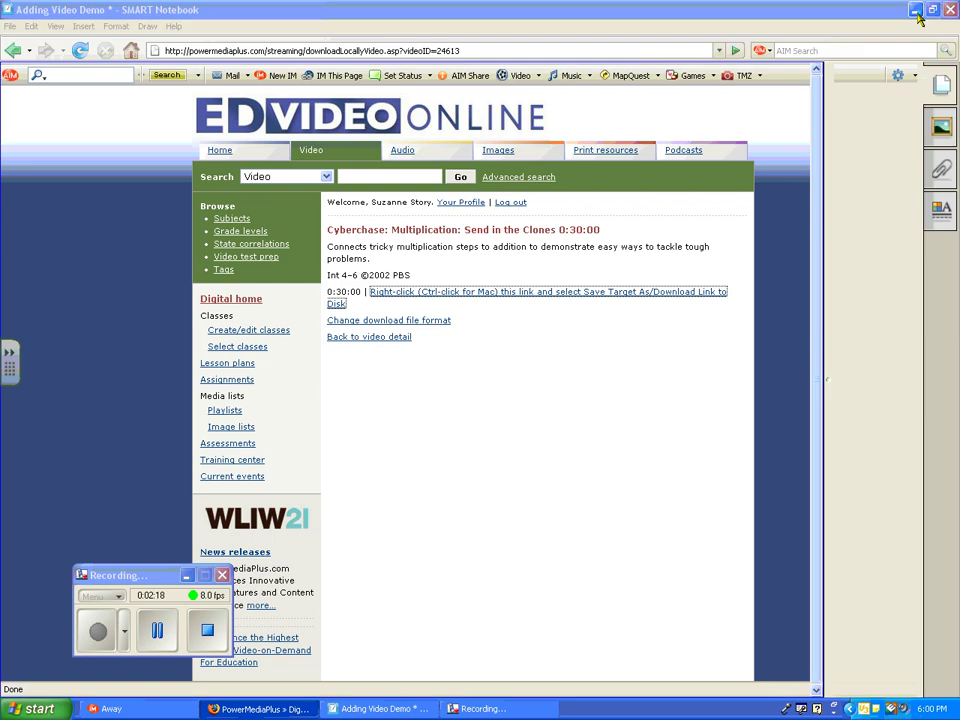
click(914, 10)
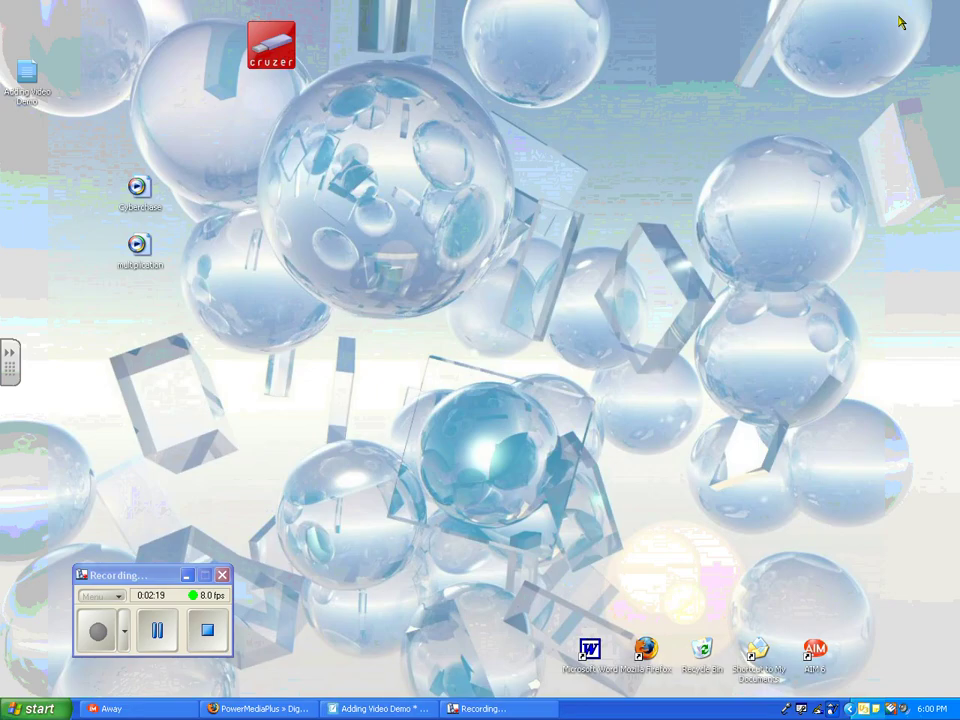
drag(140, 190, 308, 190)
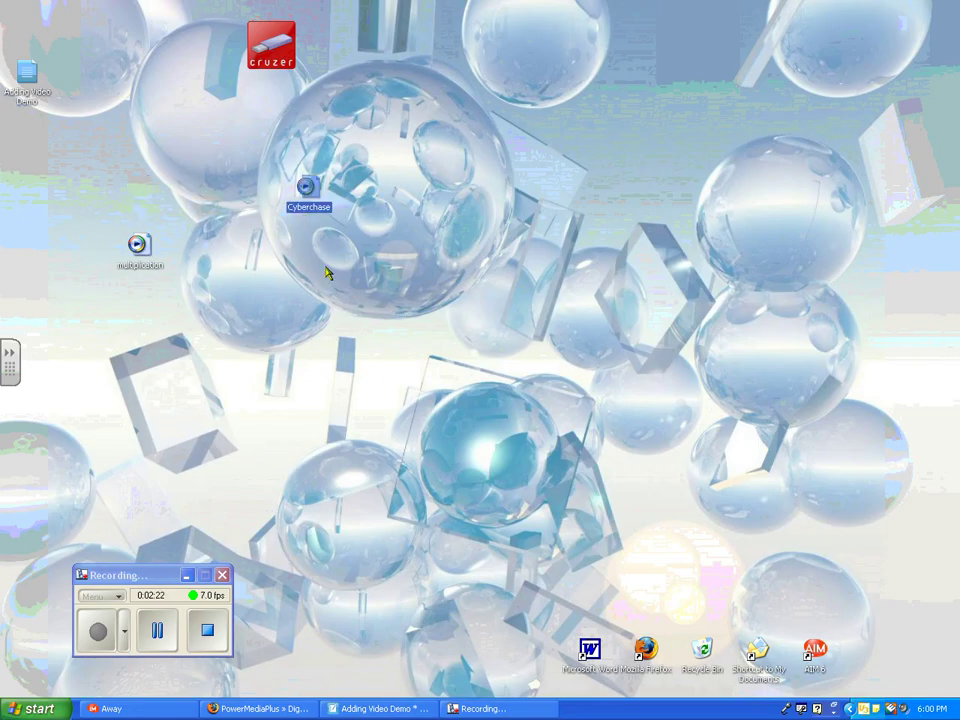
click(405, 704)
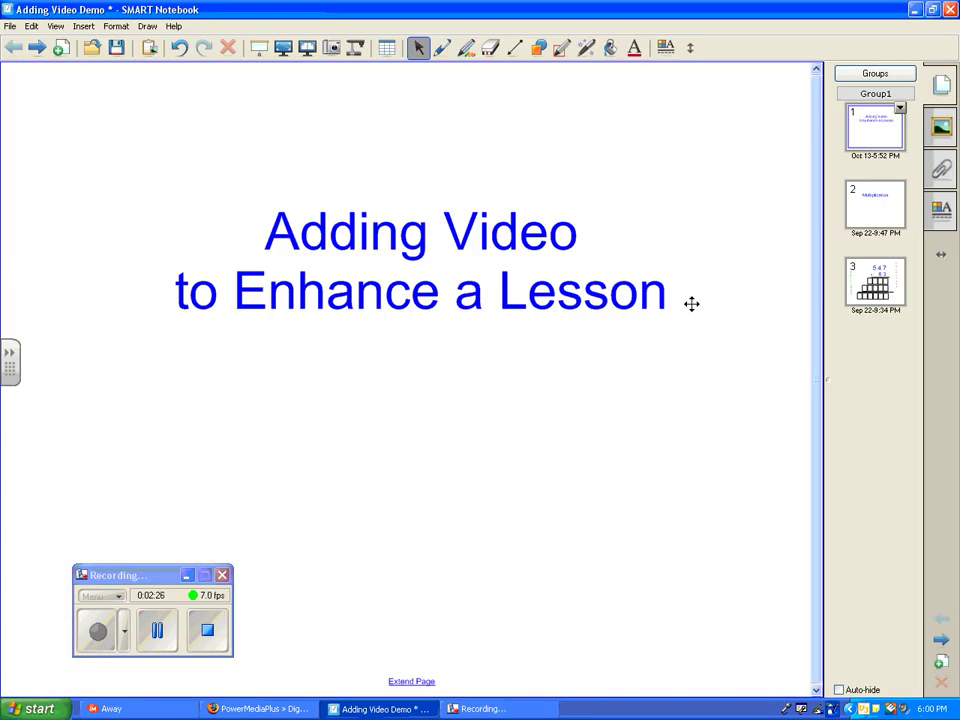
Step: Go to the Multiplication page and select, then deselect, its title
click(876, 212)
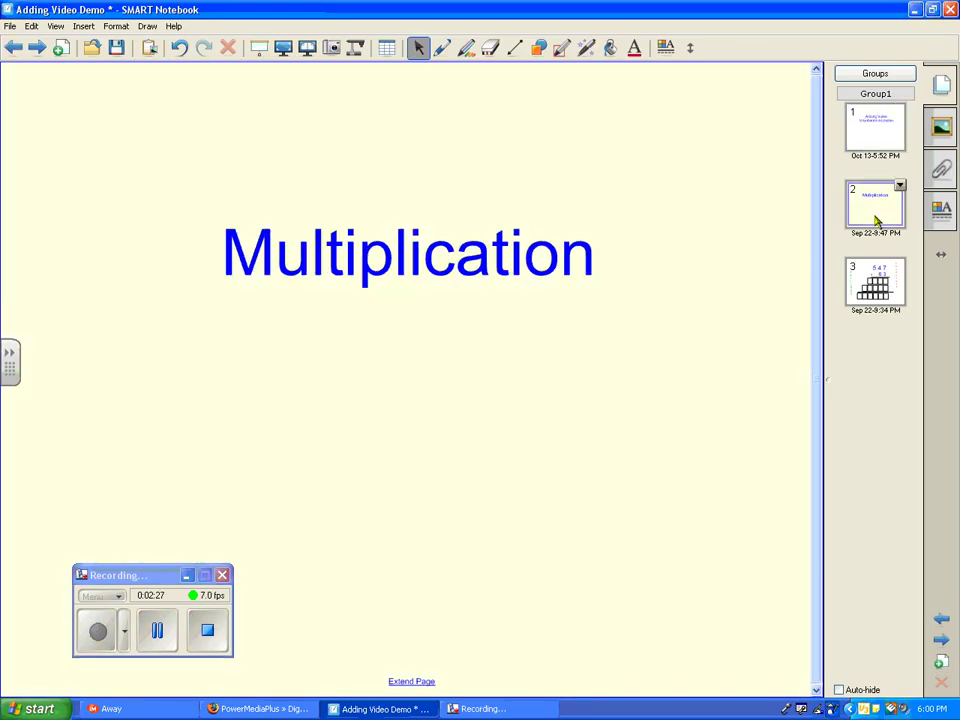
click(408, 265)
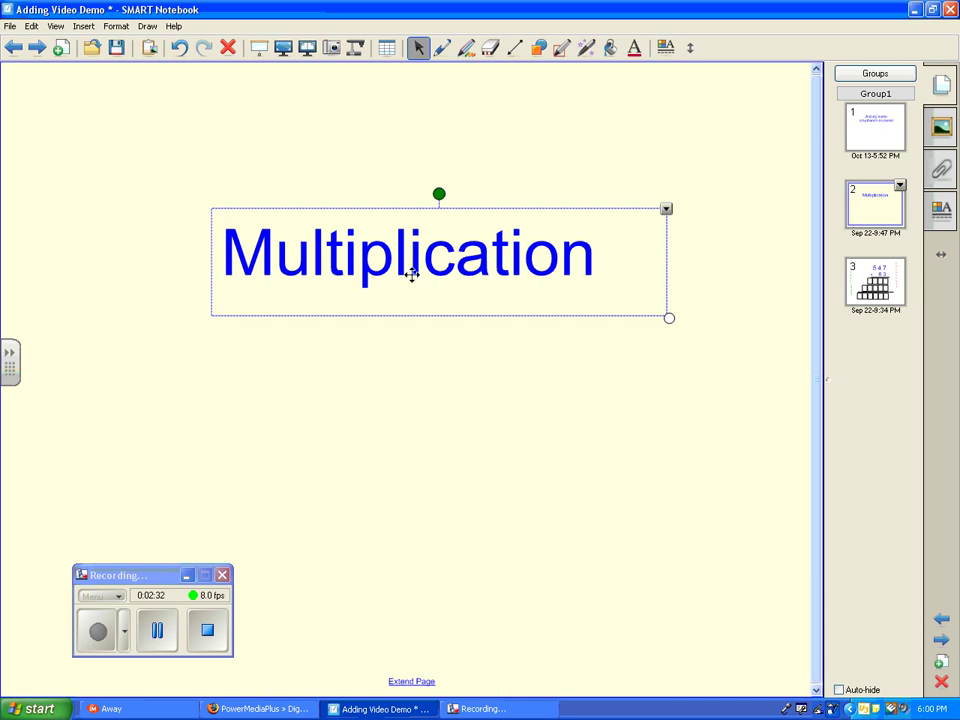
click(467, 377)
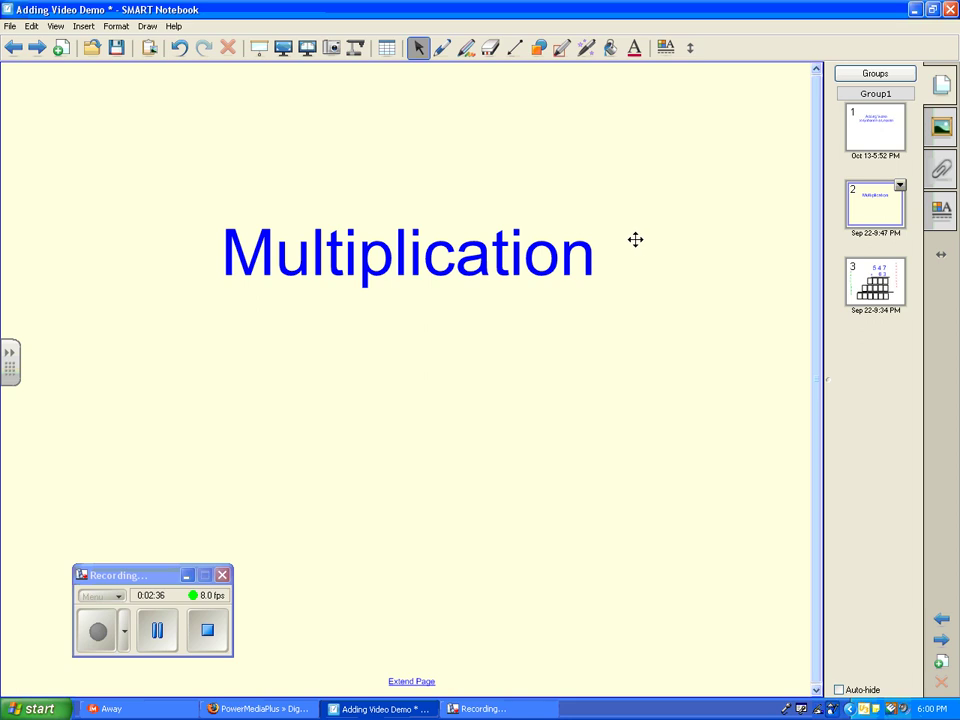
Step: Attach a copy of the Desktop file multiplication in the Attachments tab
click(940, 172)
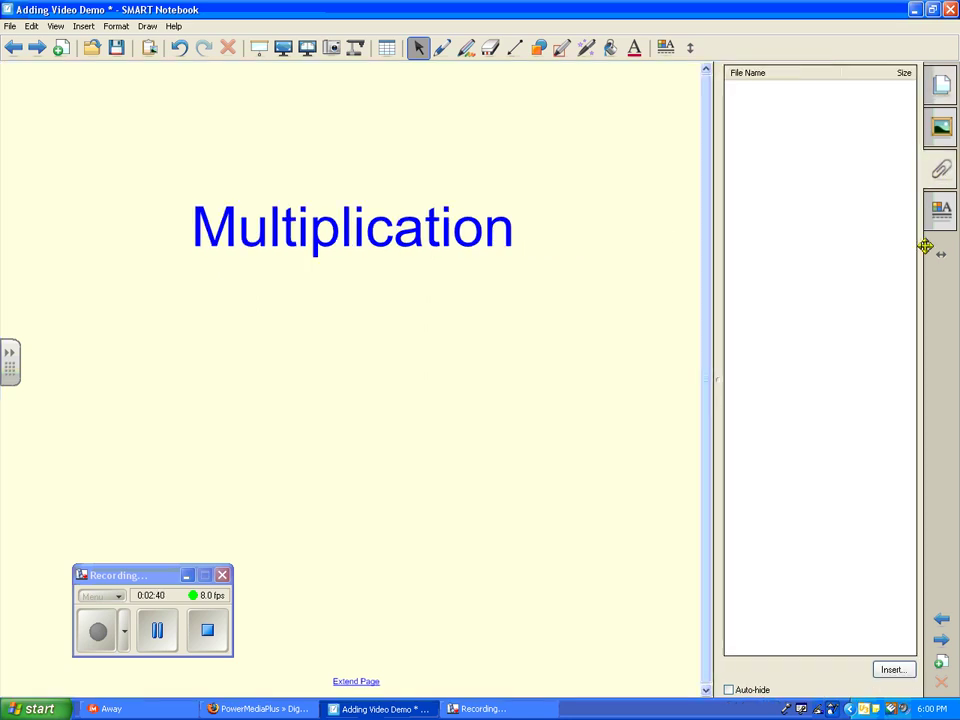
click(893, 672)
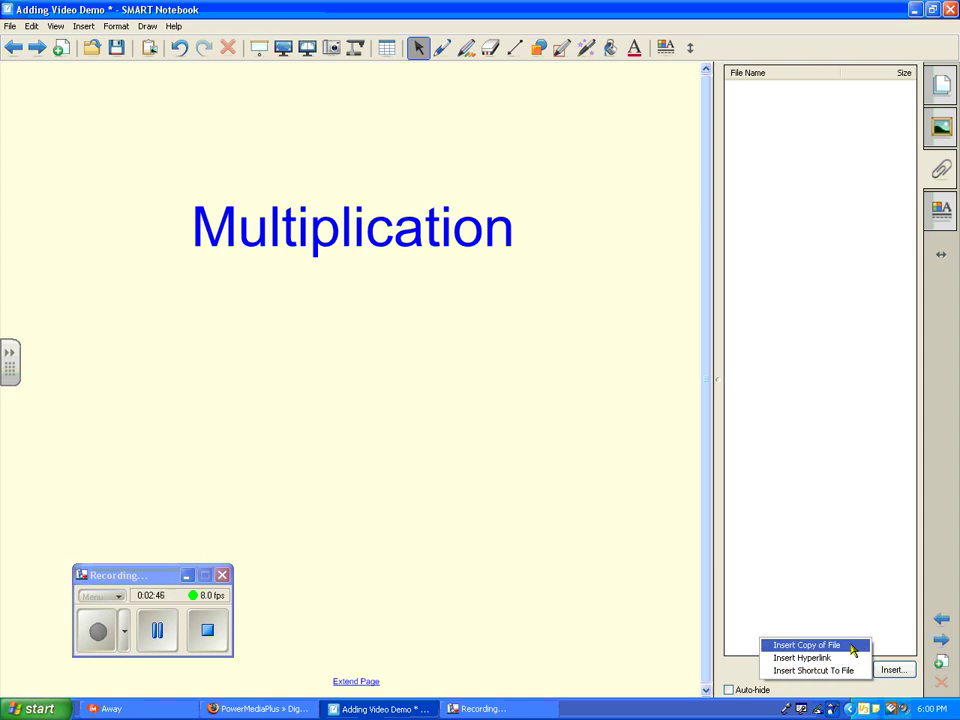
click(853, 648)
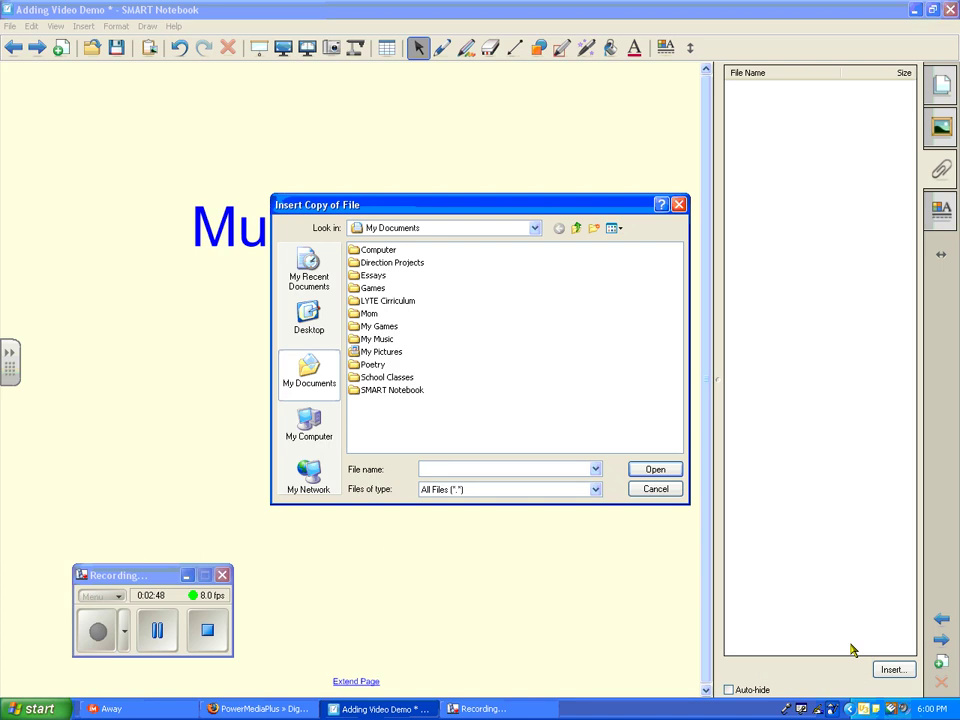
click(576, 229)
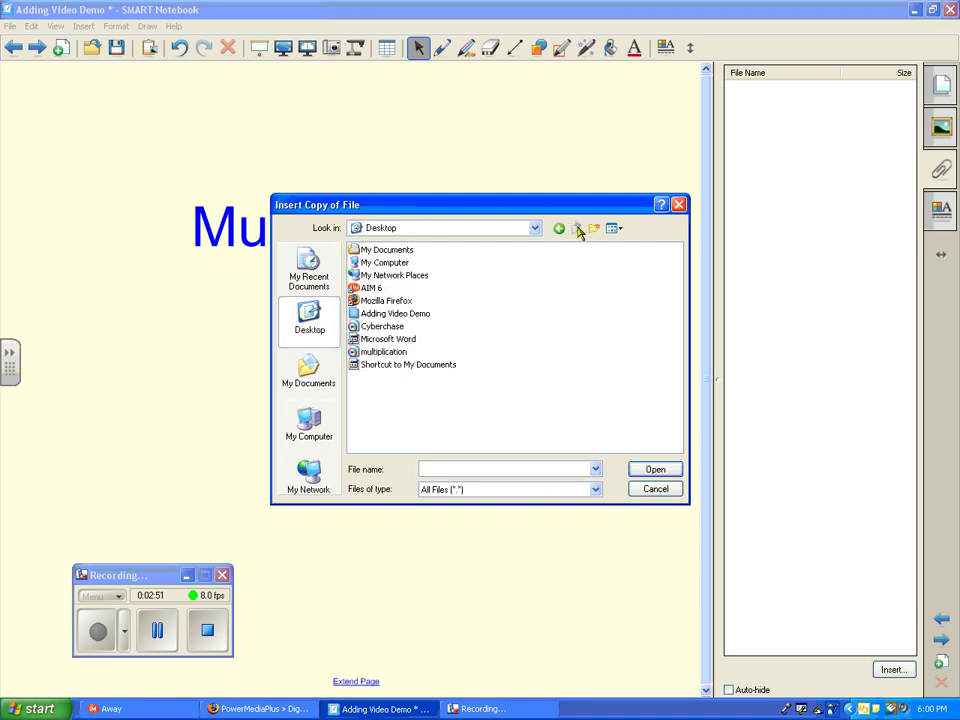
double_click(396, 354)
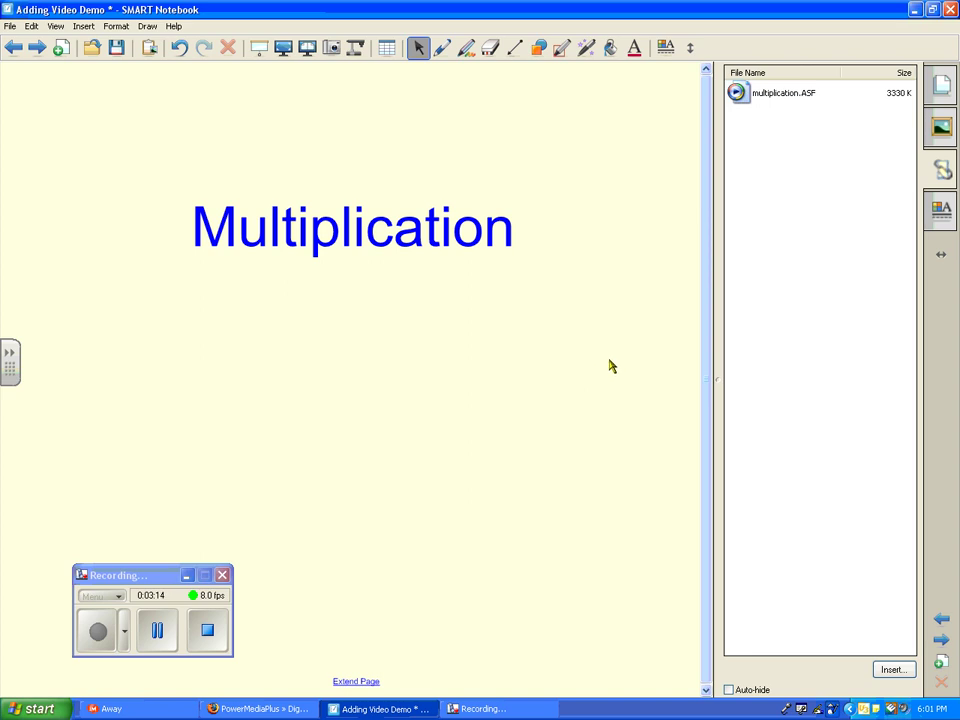
Step: Link the Multiplication title to multiplication.ASF from Current Attachments
click(937, 88)
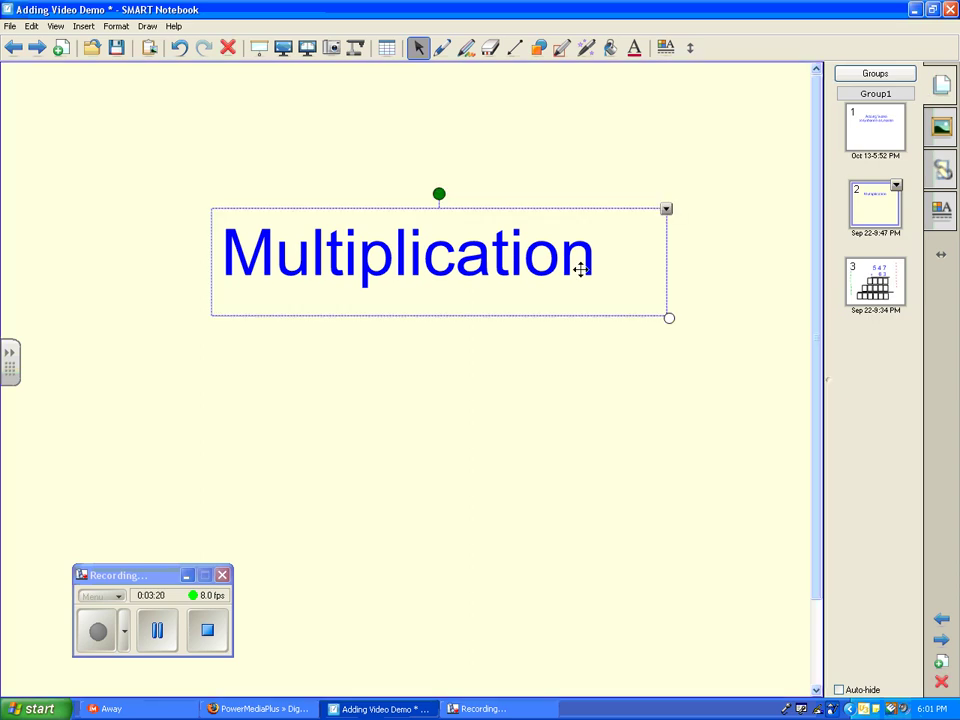
click(666, 209)
click(704, 386)
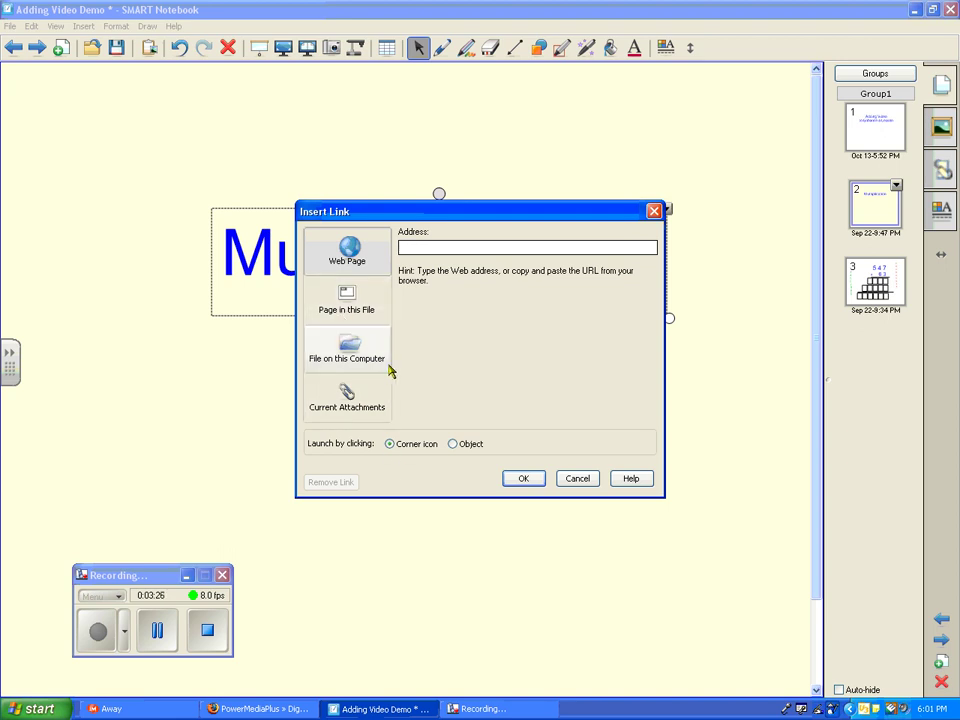
click(356, 398)
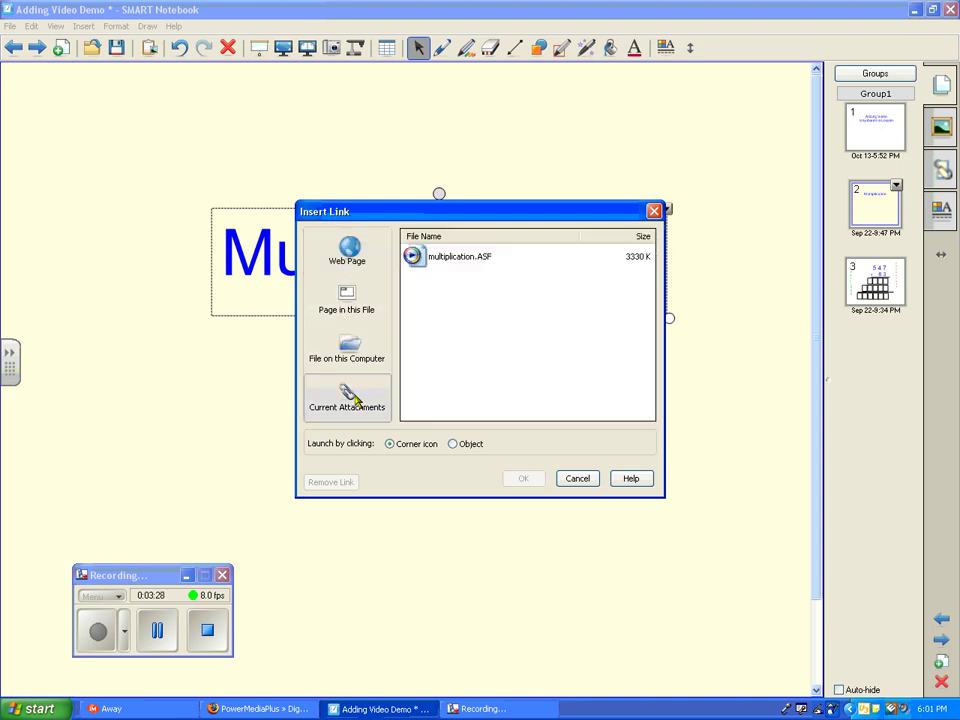
click(480, 258)
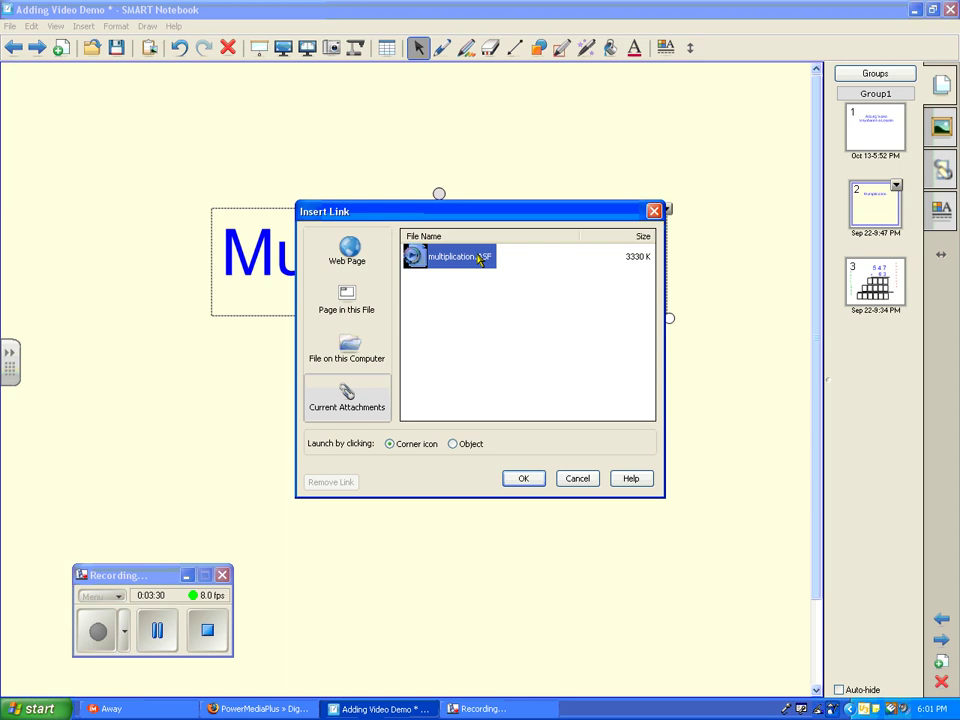
click(522, 479)
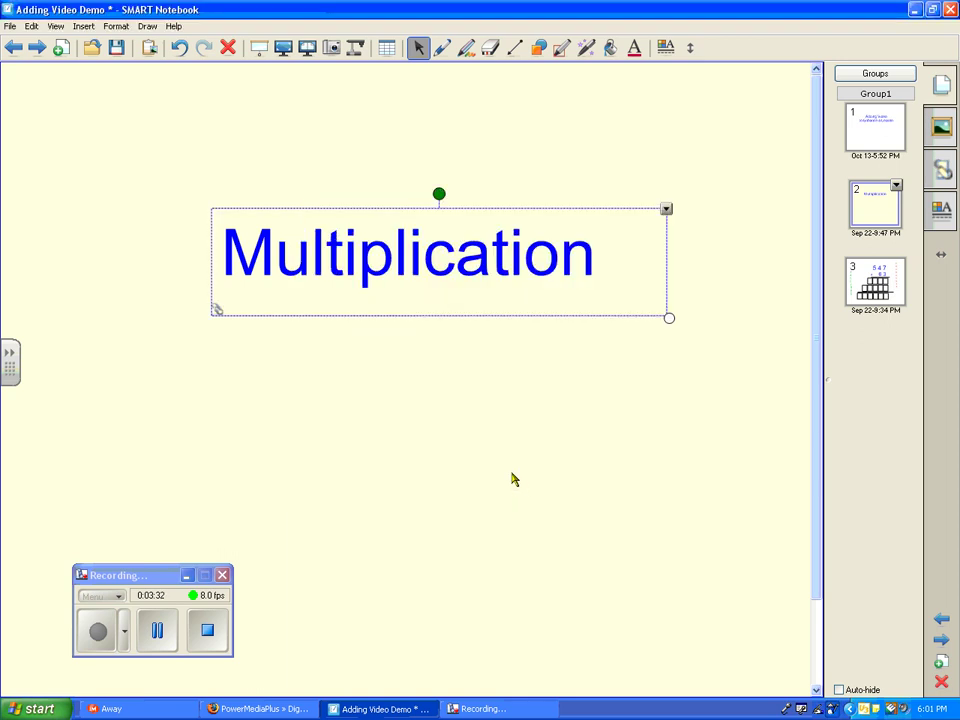
click(268, 382)
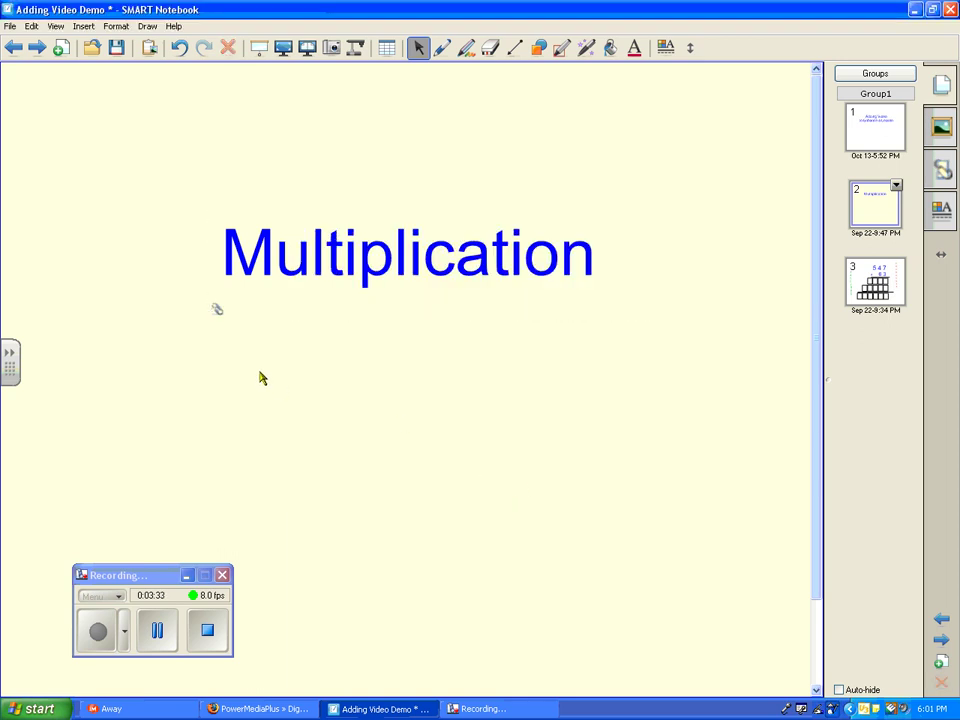
click(217, 313)
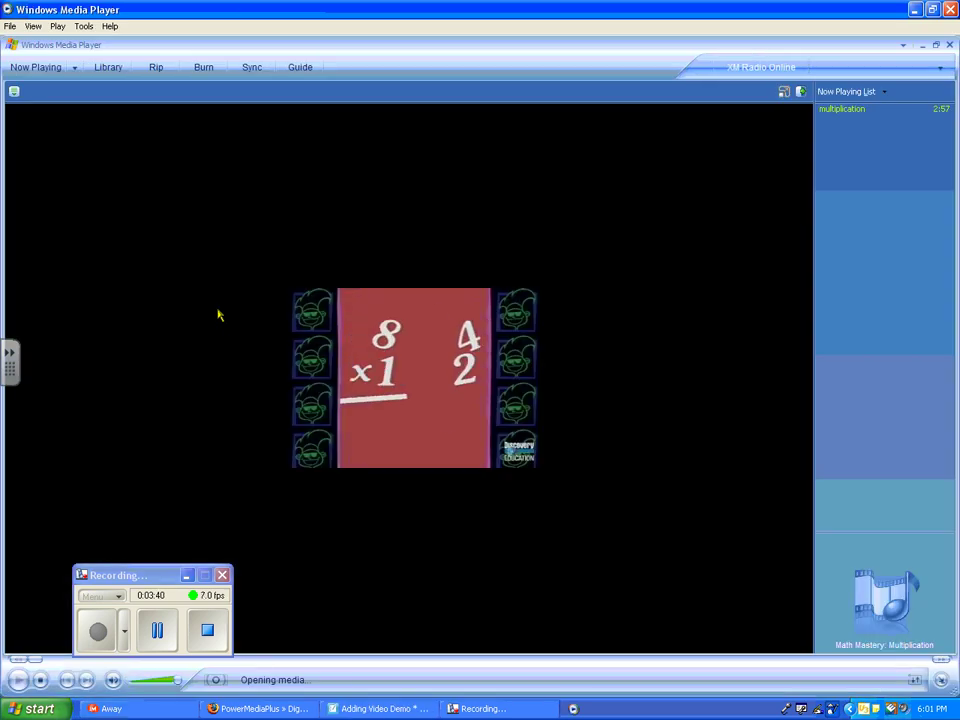
click(949, 45)
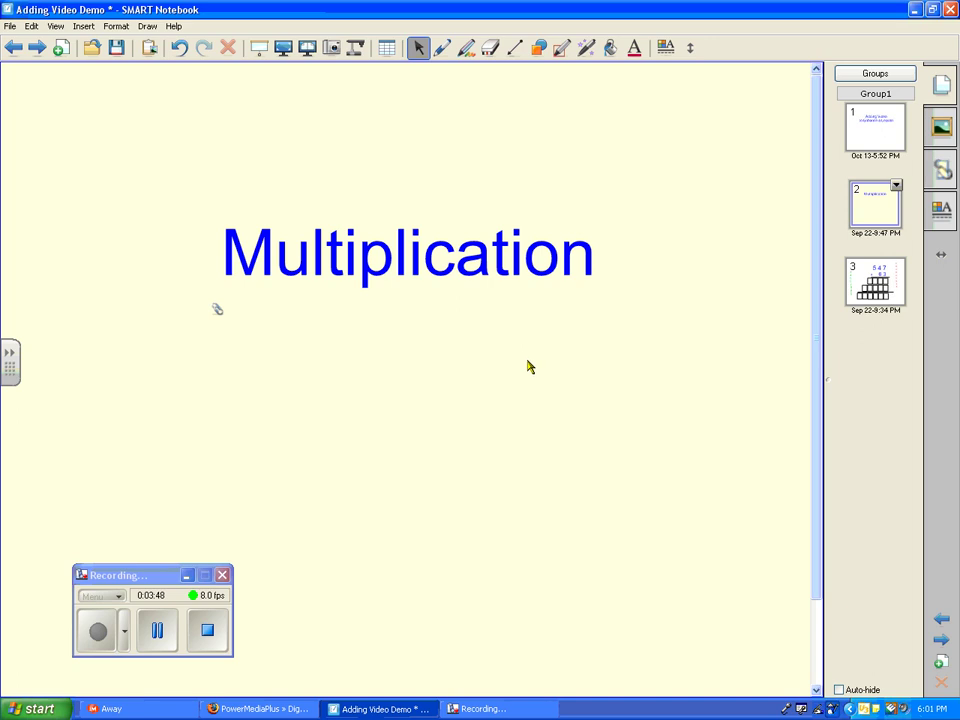
Step: Add a 'Click Here for Video' text box below the title and select it
click(634, 47)
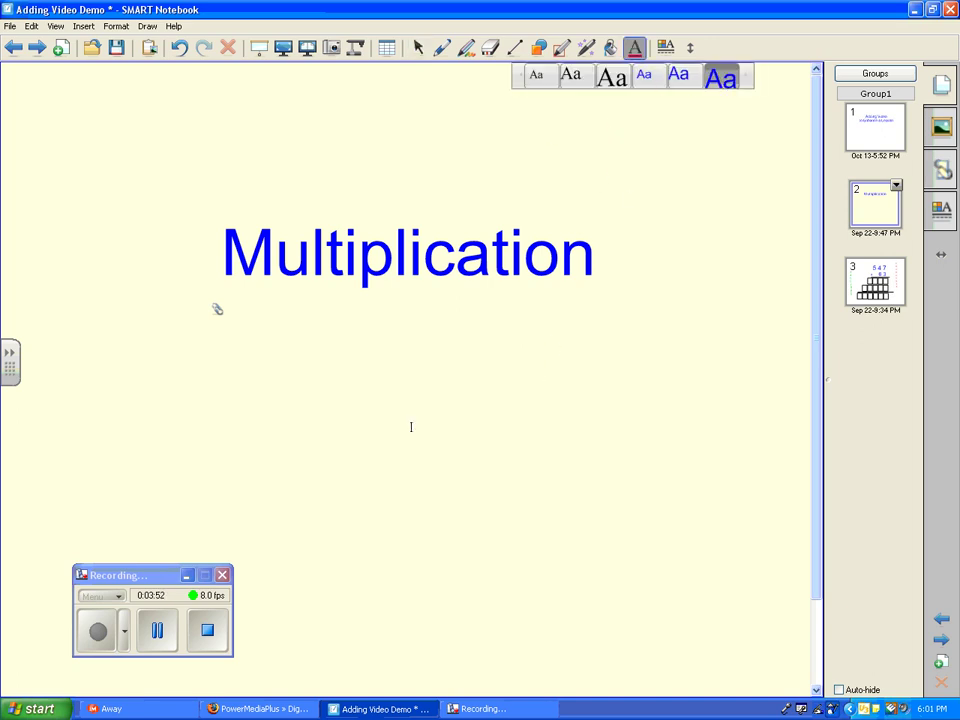
drag(307, 383, 696, 463)
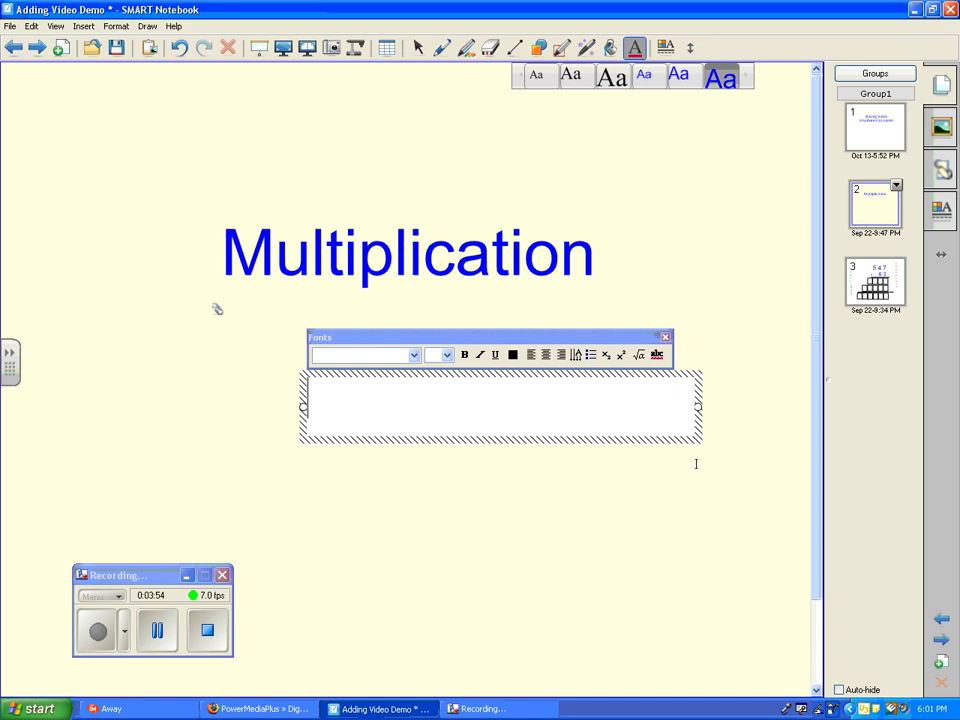
text(Cl)
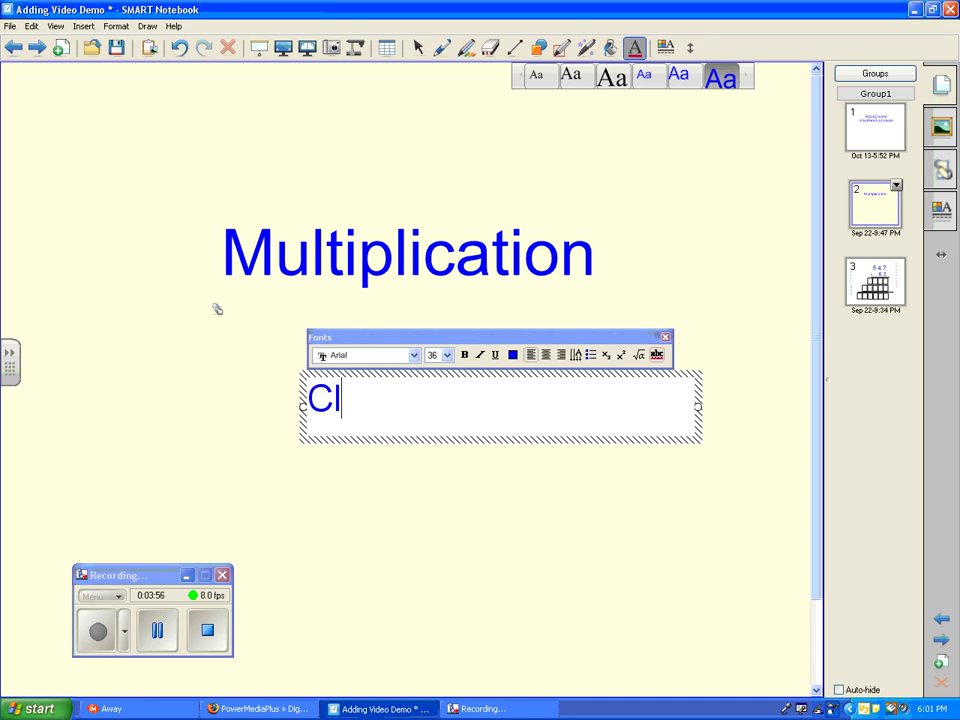
text(ick Here)
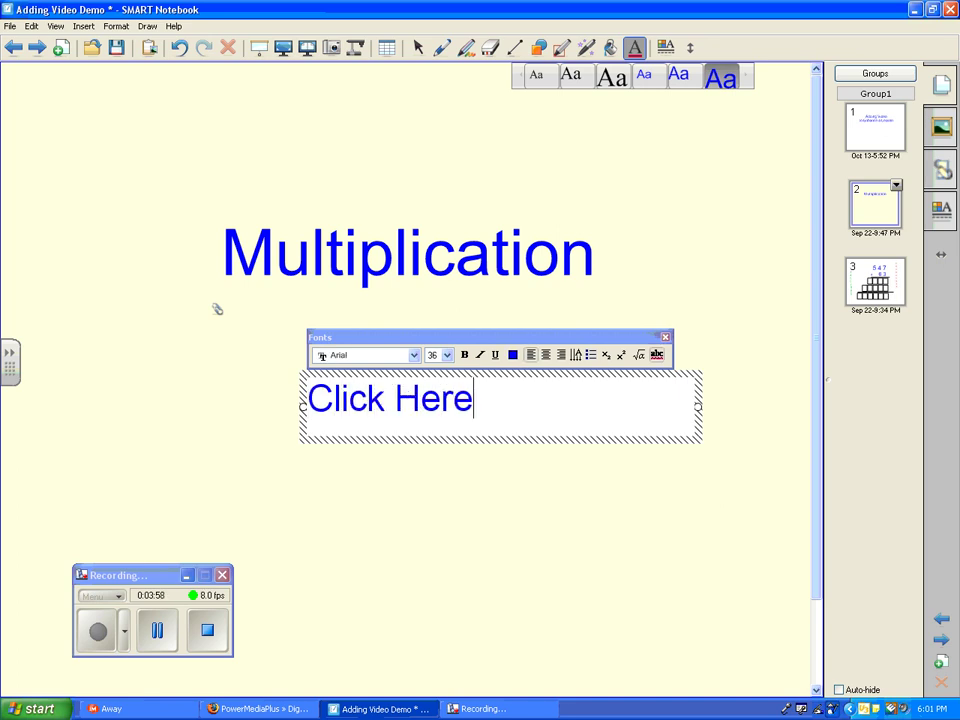
text( for Video)
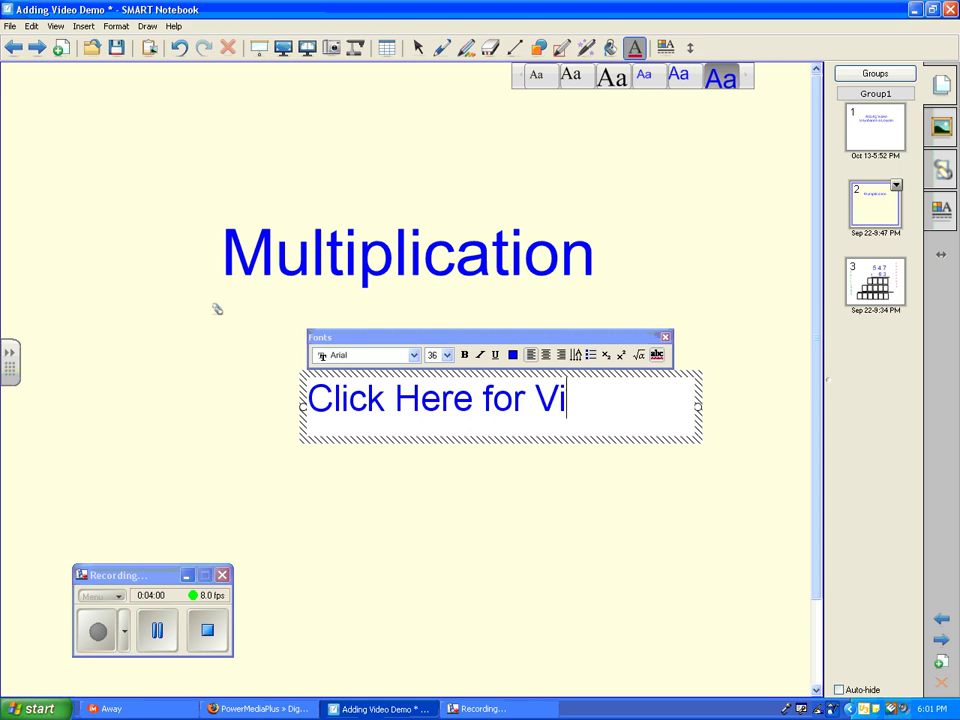
click(686, 546)
click(418, 47)
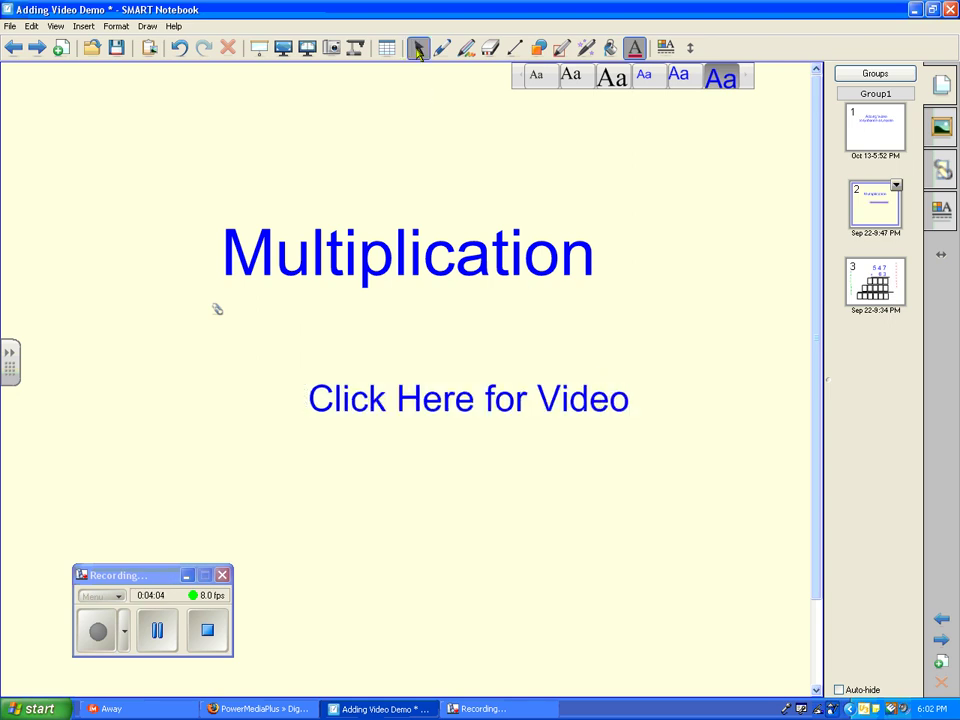
click(642, 395)
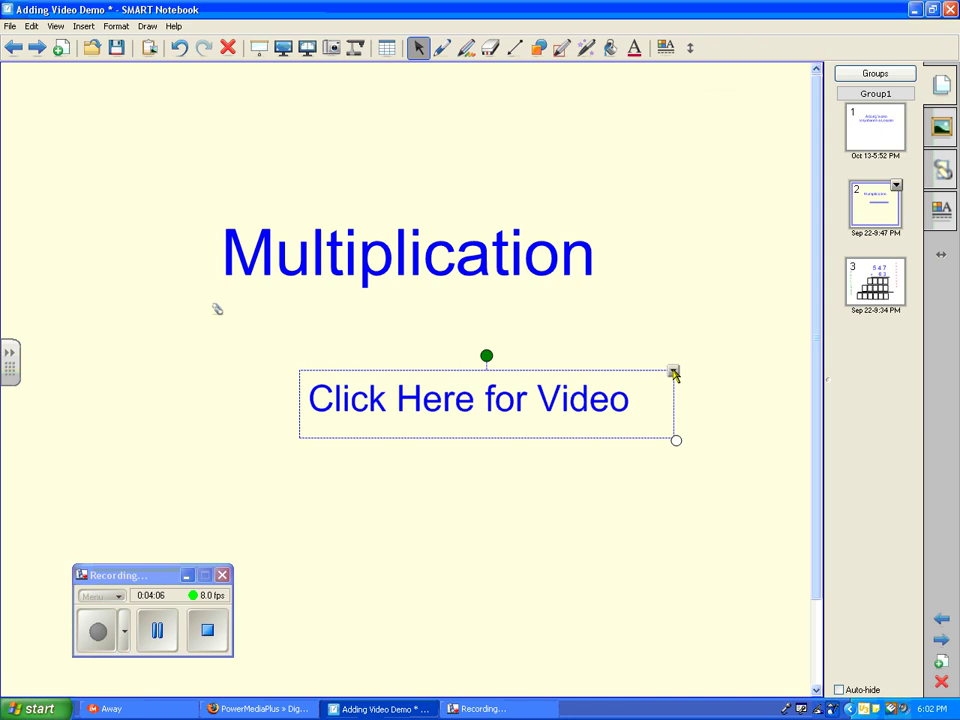
Step: Link the 'Click Here for Video' text to the multiplication file on the Desktop
click(673, 372)
click(697, 545)
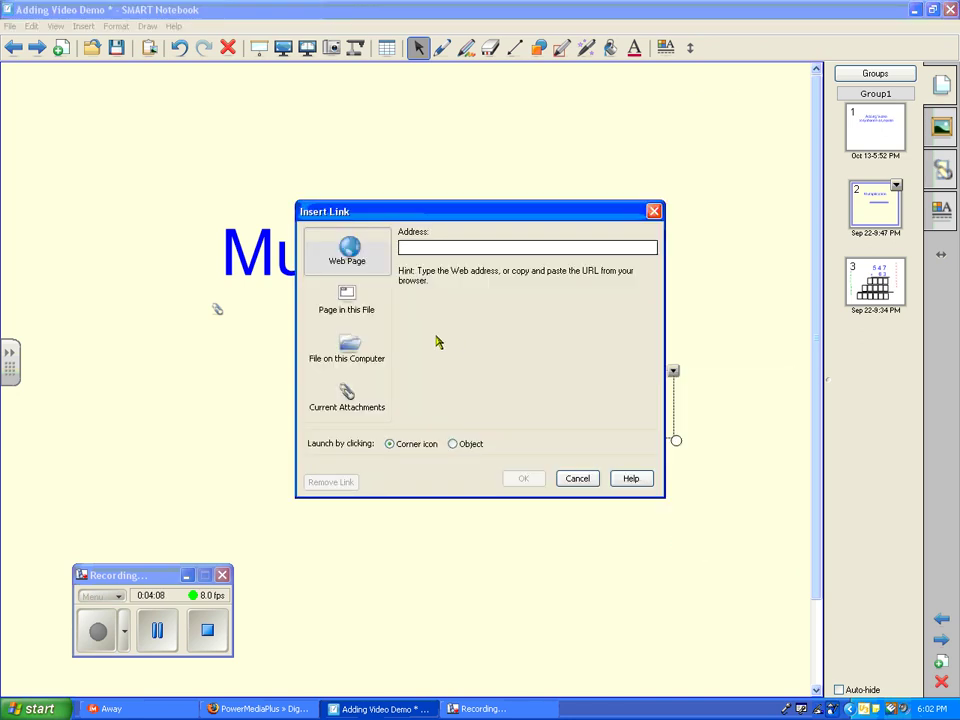
click(355, 357)
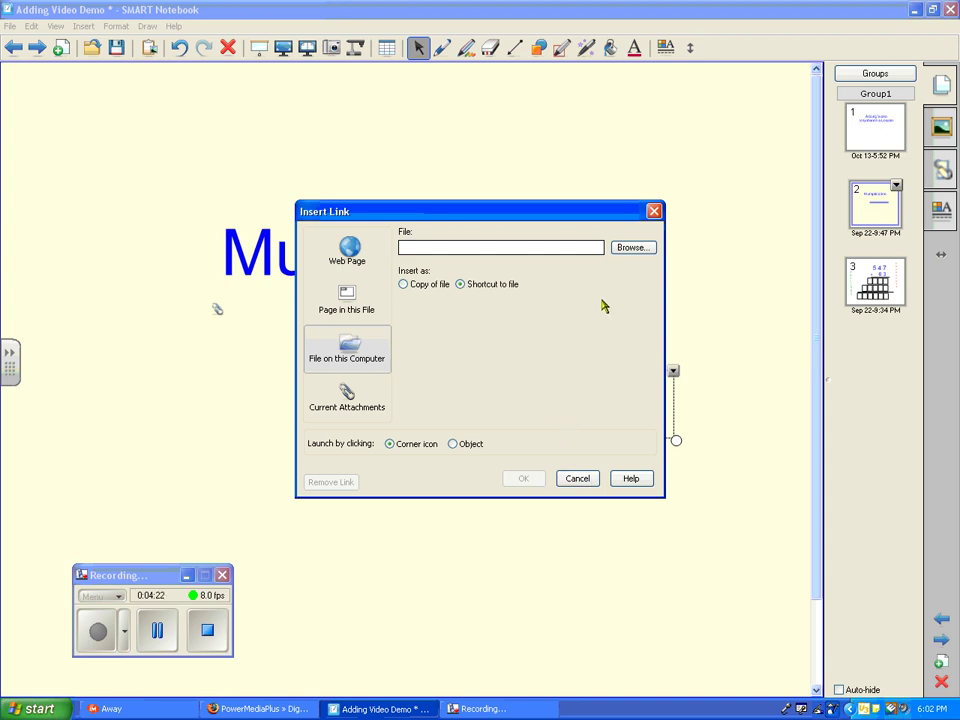
click(632, 248)
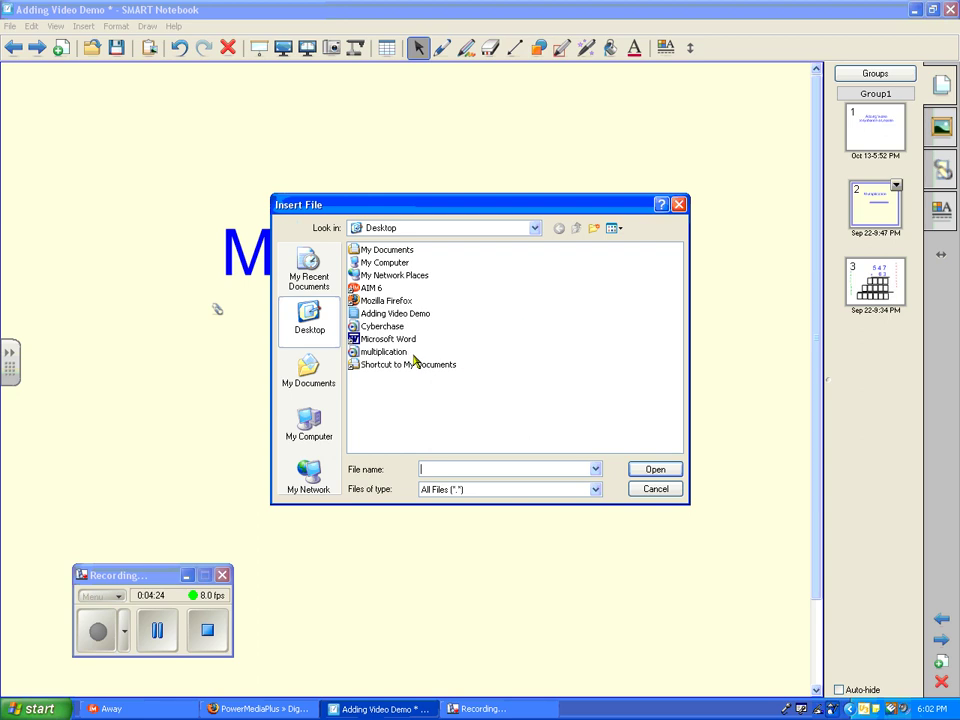
double_click(390, 352)
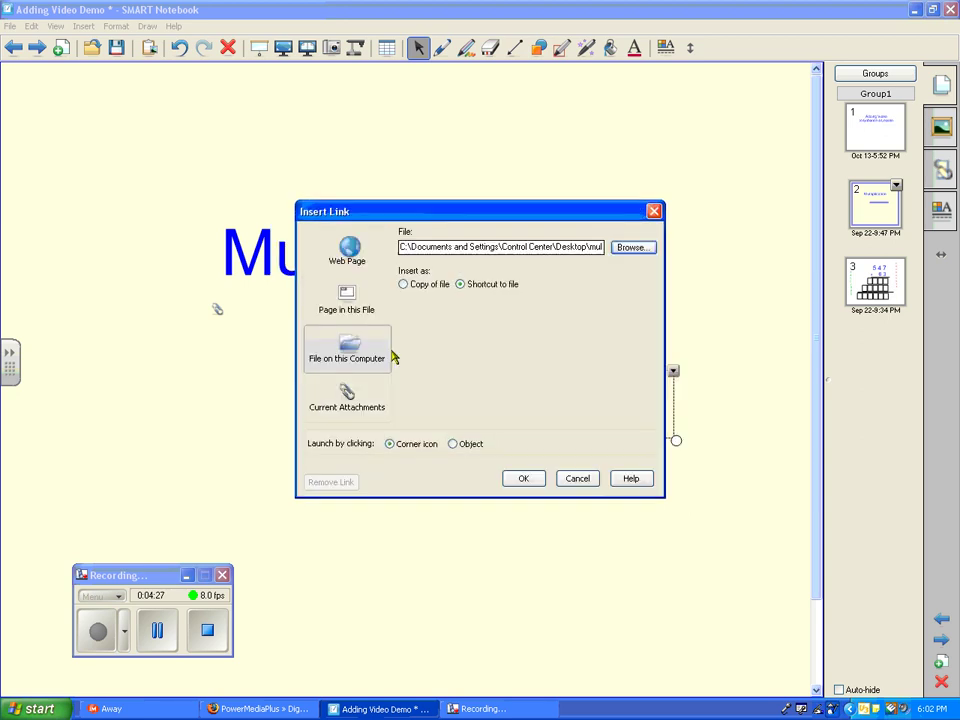
click(523, 479)
click(525, 483)
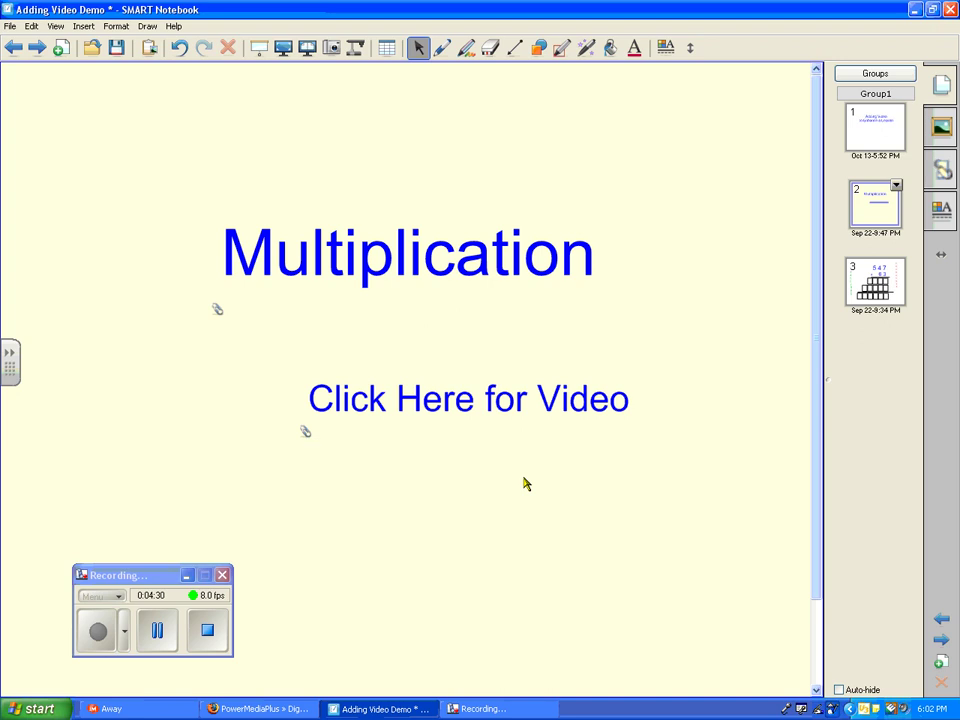
click(305, 433)
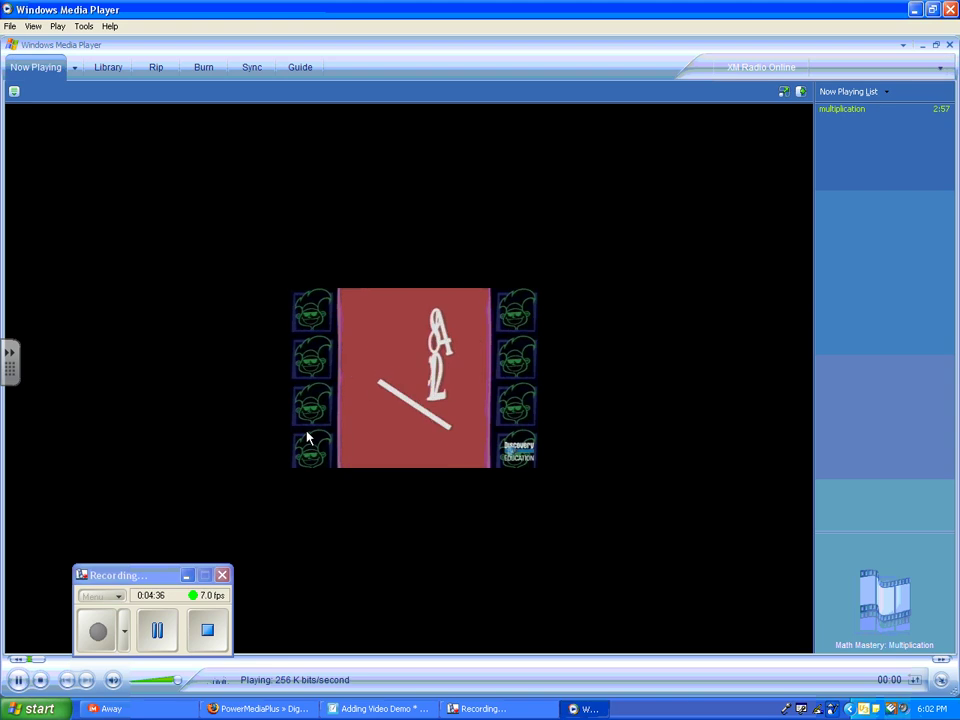
click(951, 45)
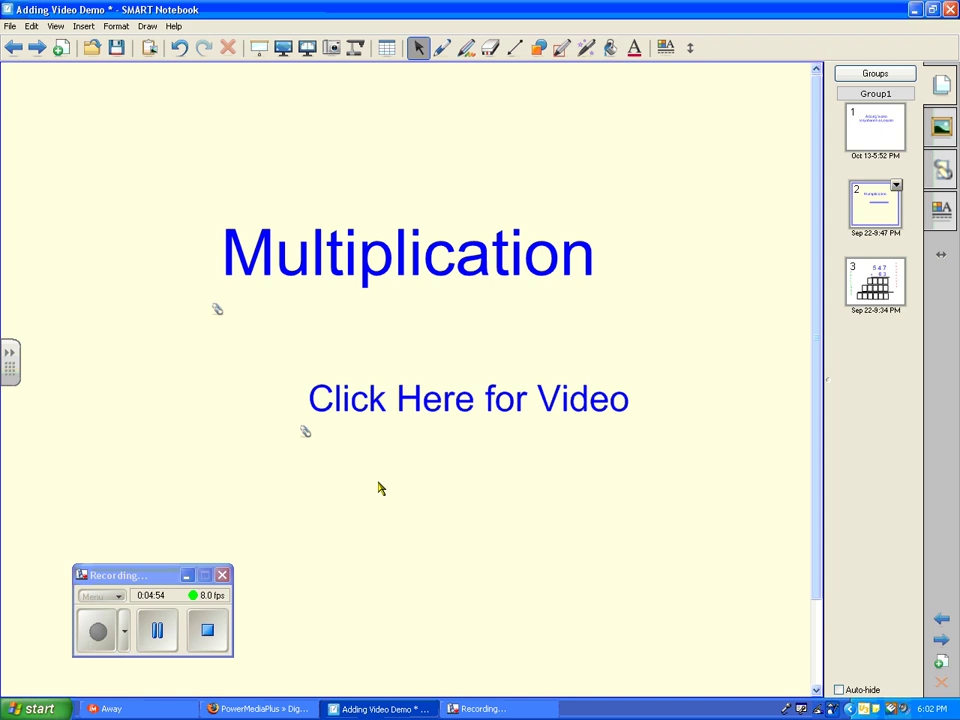
Step: Show the Attachments tab listing multiplication.ASF (3330 K)
click(938, 172)
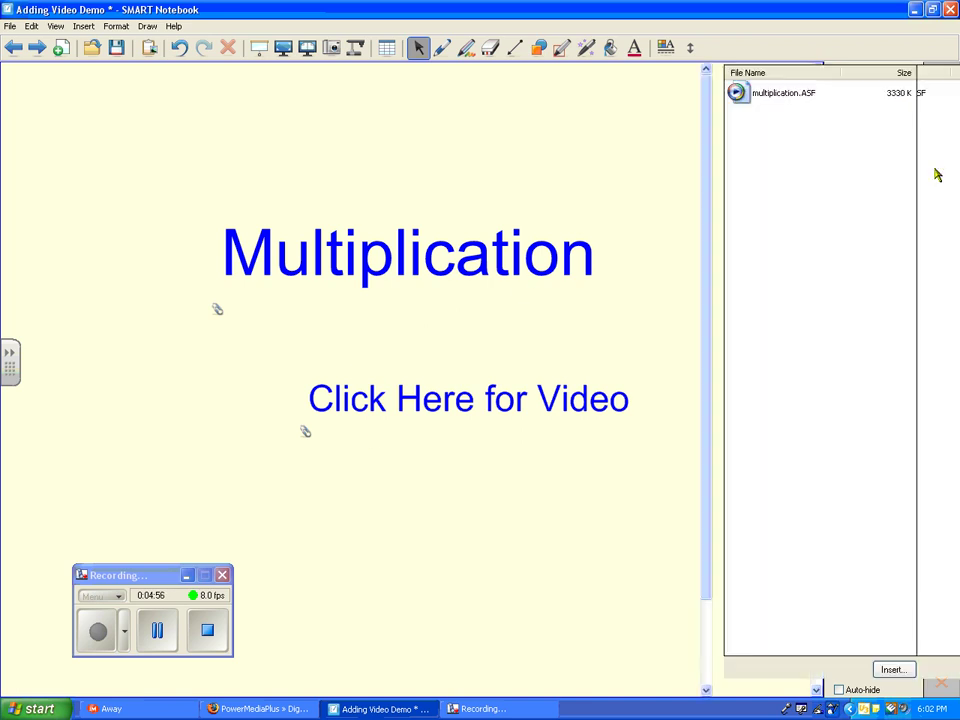